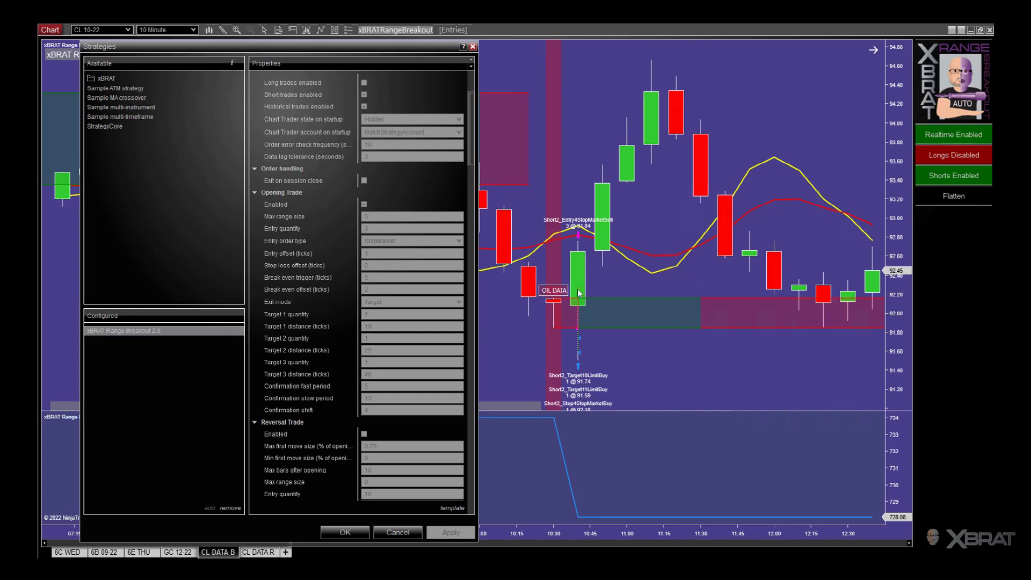
- Close the strategy settings and bring up the historical performance summary of xBRAT Range Breakout 2.0 for the CL DATA B chart
left_click(473, 47)
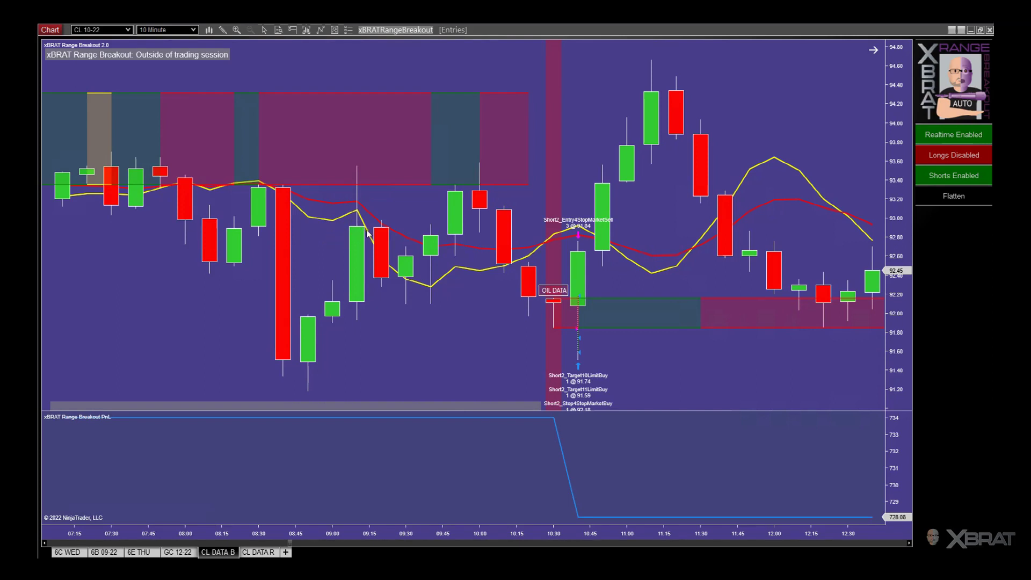
right_click(333, 253)
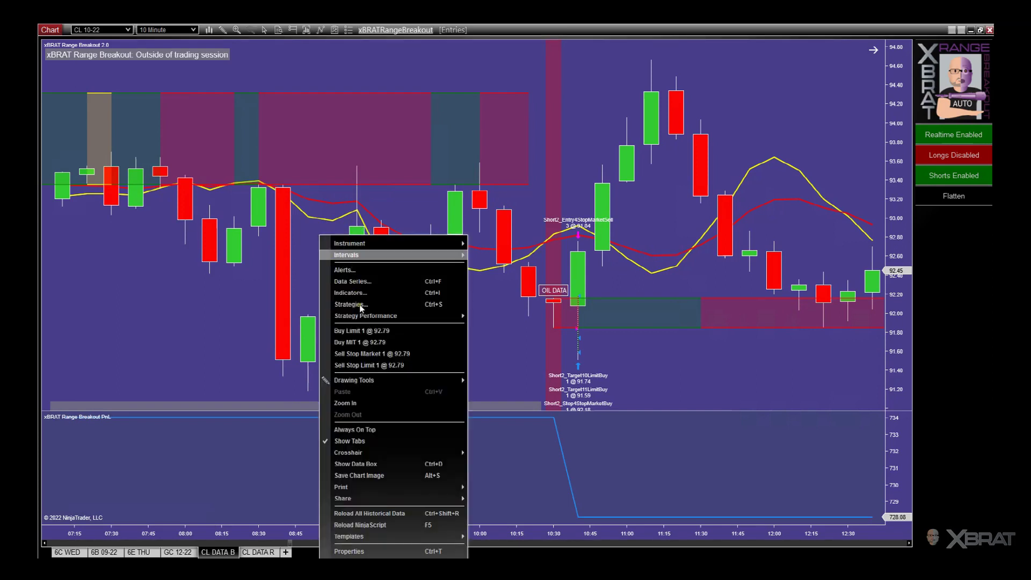
mouse_move(425, 320)
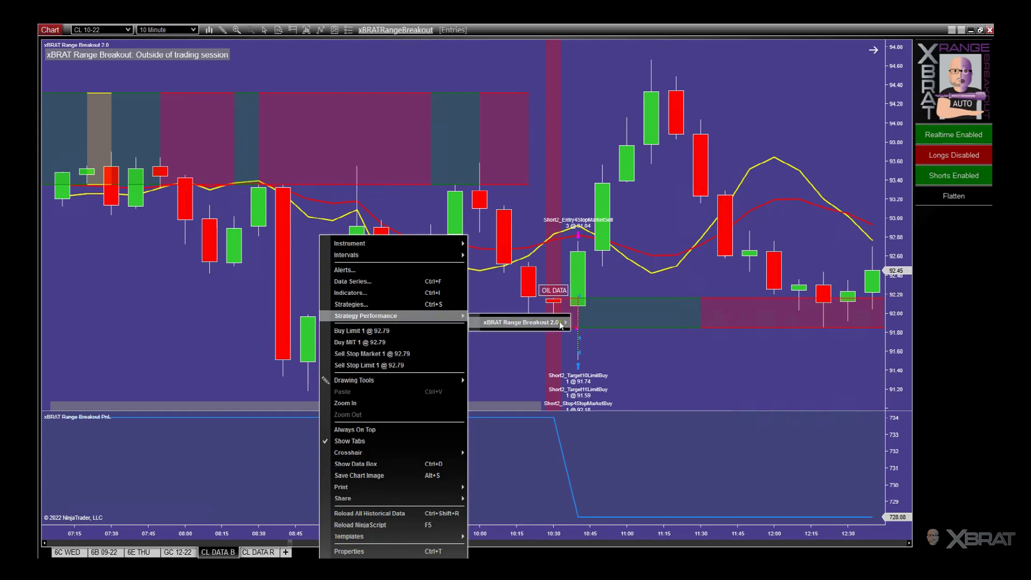
mouse_move(562, 323)
left_click(639, 353)
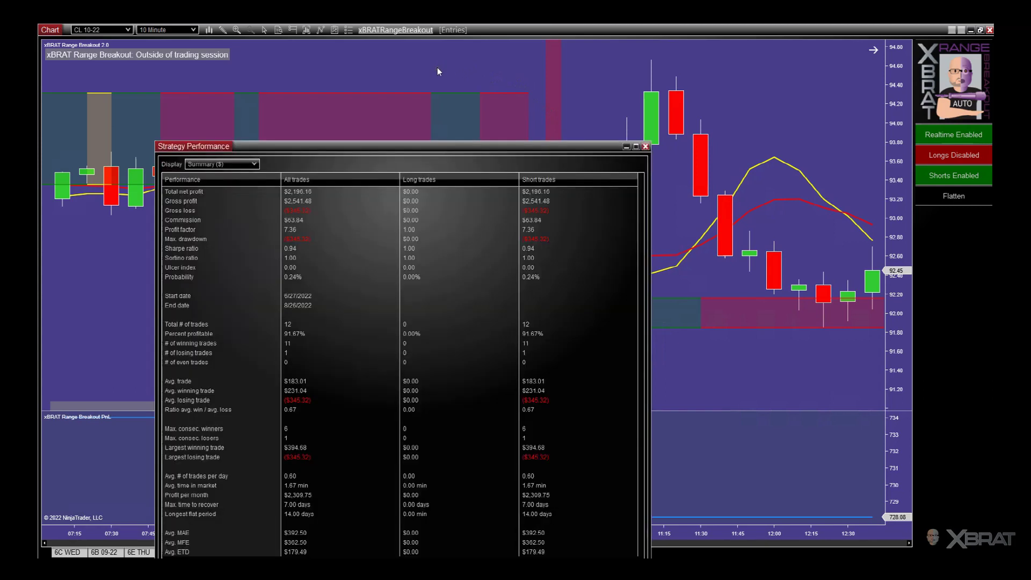
left_click(354, 84)
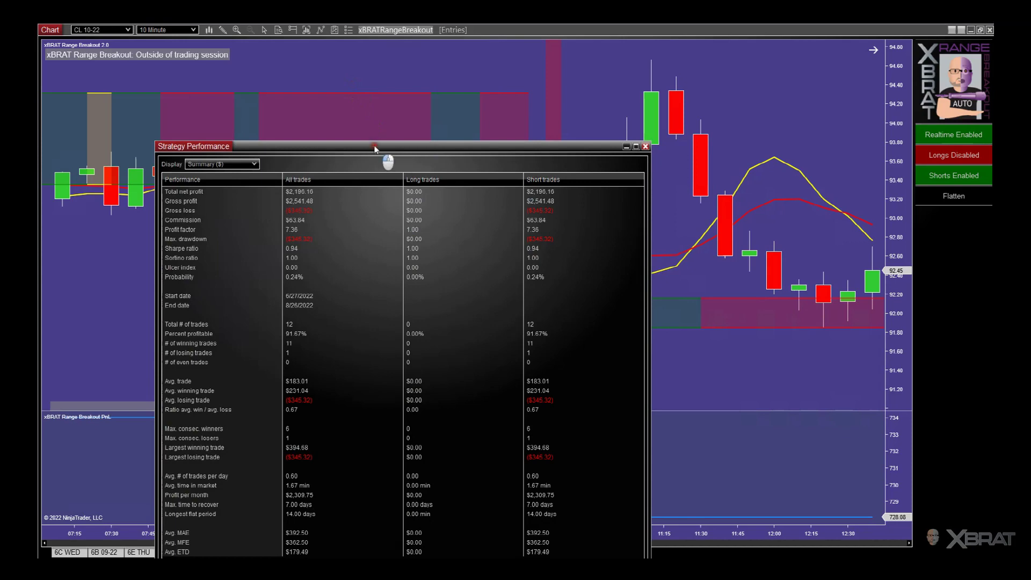
left_click_drag(380, 148, 293, 77)
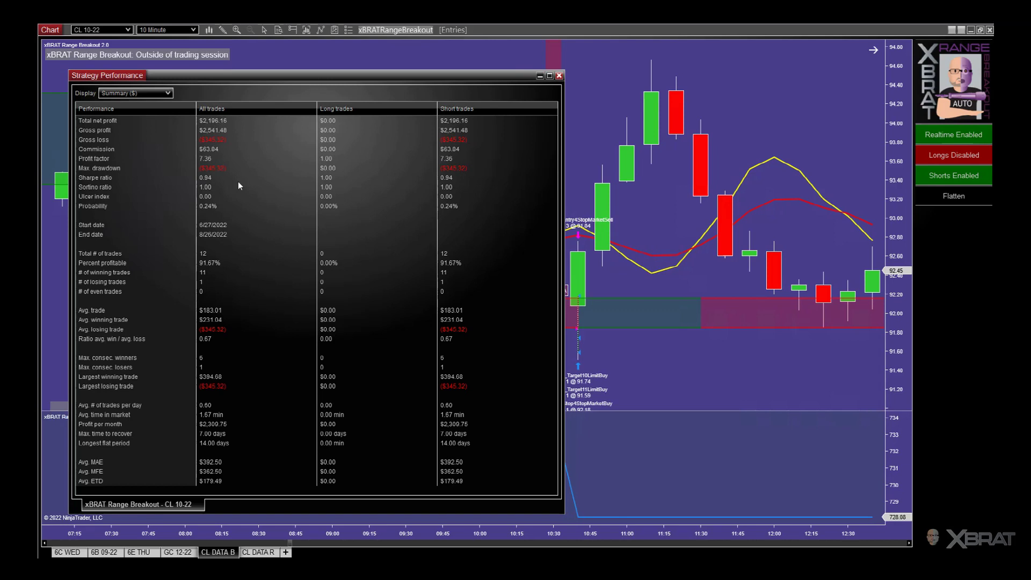
- Show the performance report as a list of trades, widen the Profit column to read each result, and close the report
left_click(167, 93)
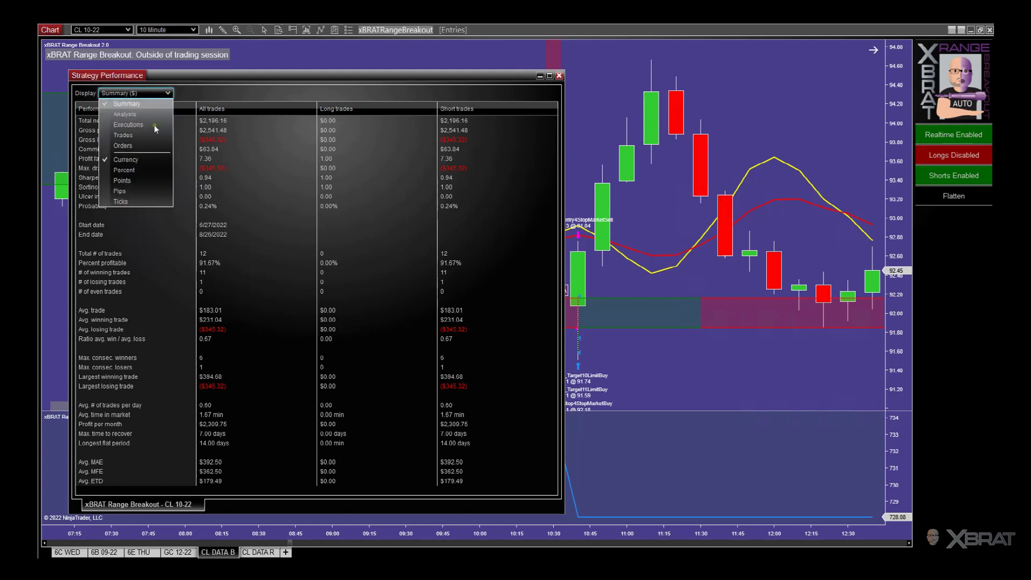
left_click(129, 138)
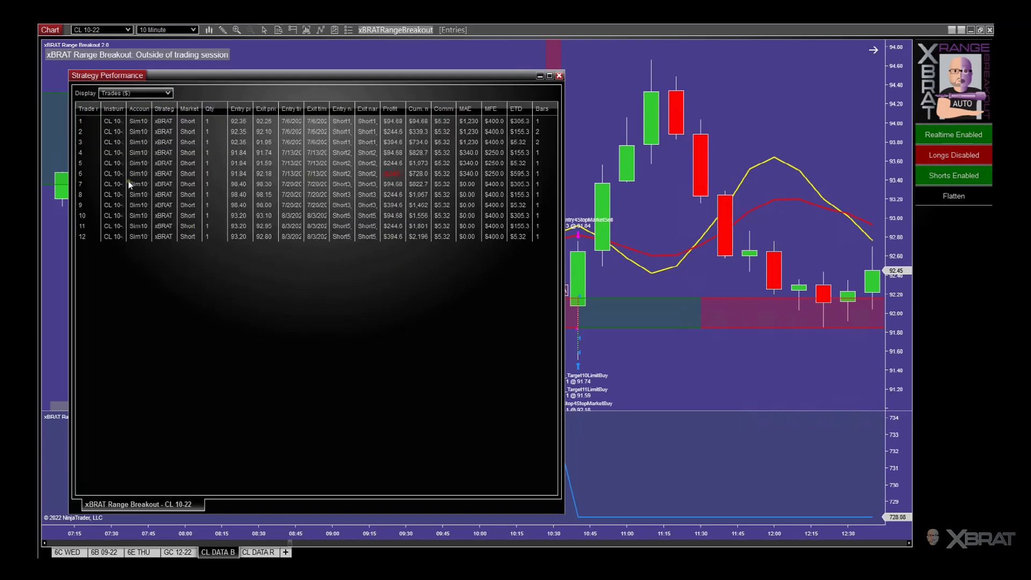
left_click_drag(406, 108, 430, 109)
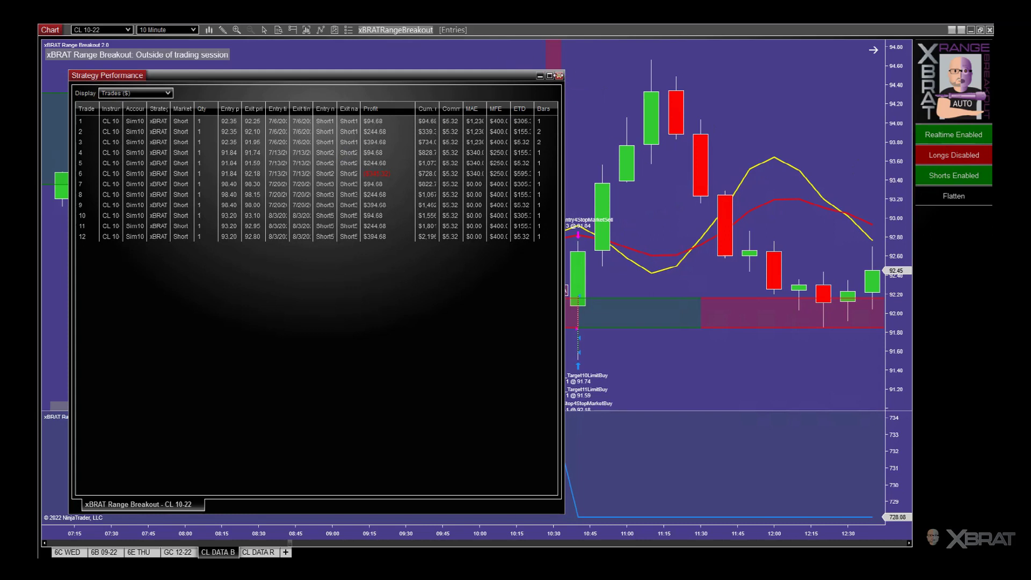
left_click(560, 75)
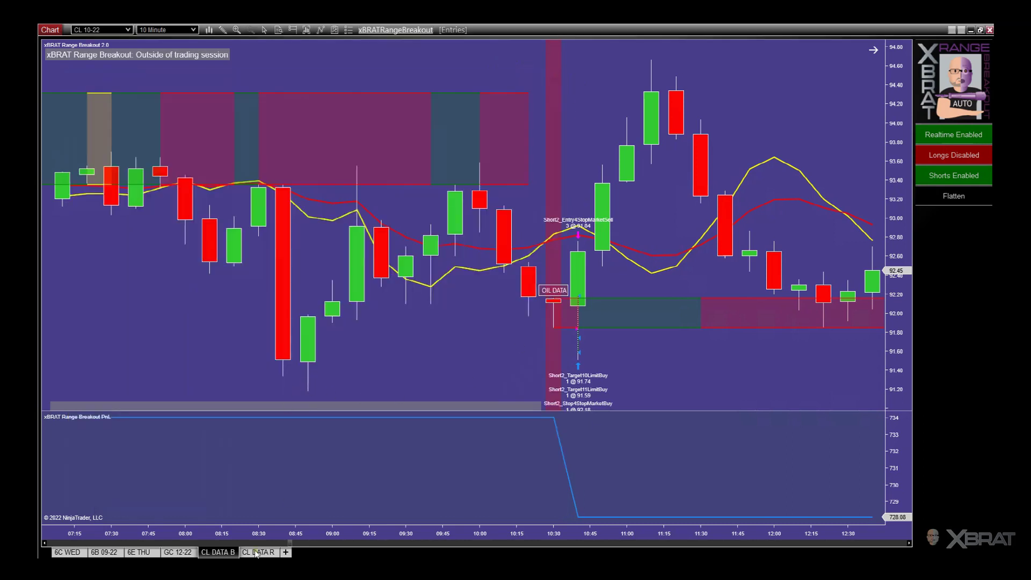
- Switch to the CL DATA R chart and bring up its xBRAT Range Breakout 2.0 performance summary, clear of the screen edge
left_click(257, 554)
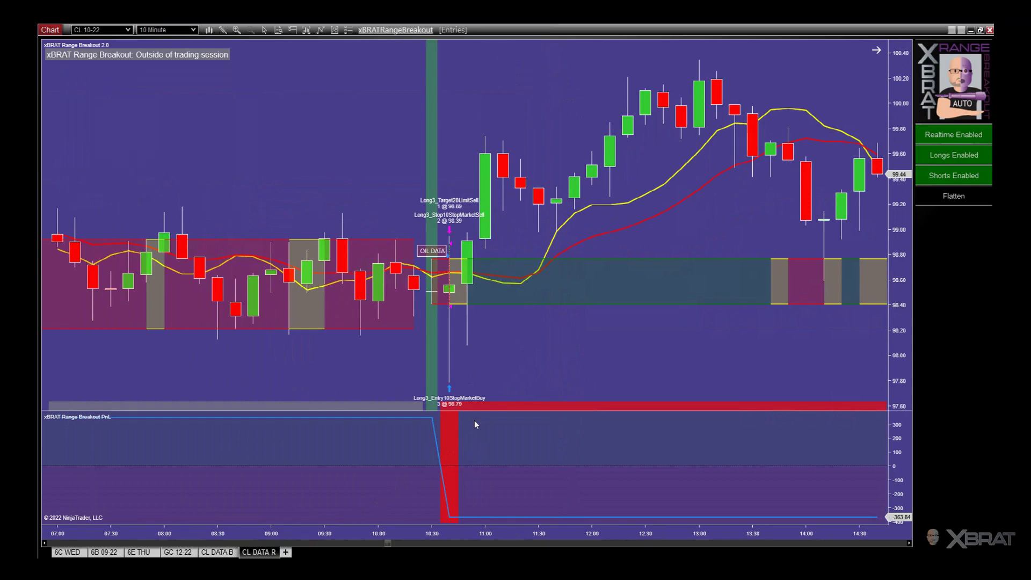
right_click(300, 139)
mouse_move(361, 220)
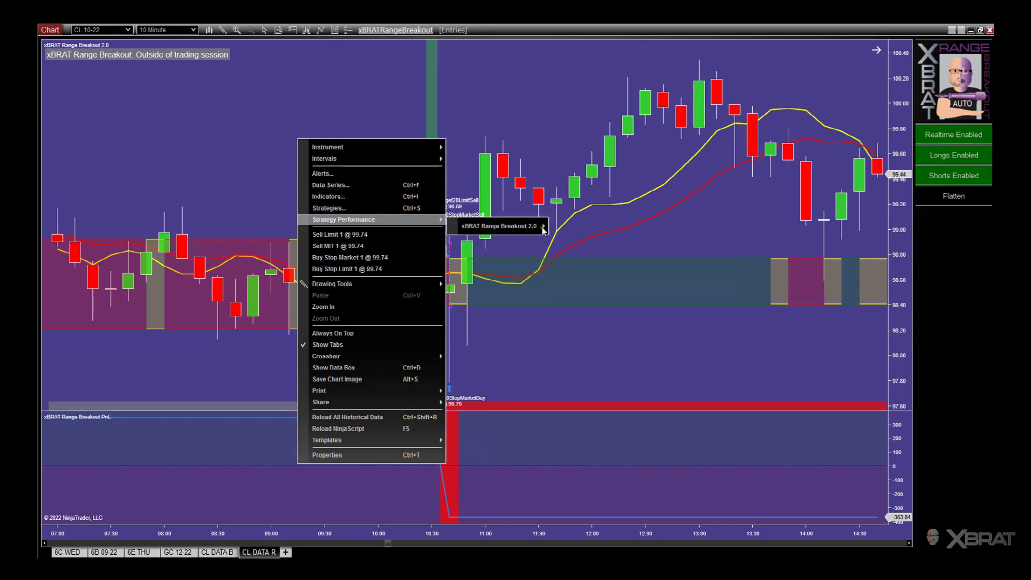
mouse_move(544, 231)
left_click(610, 257)
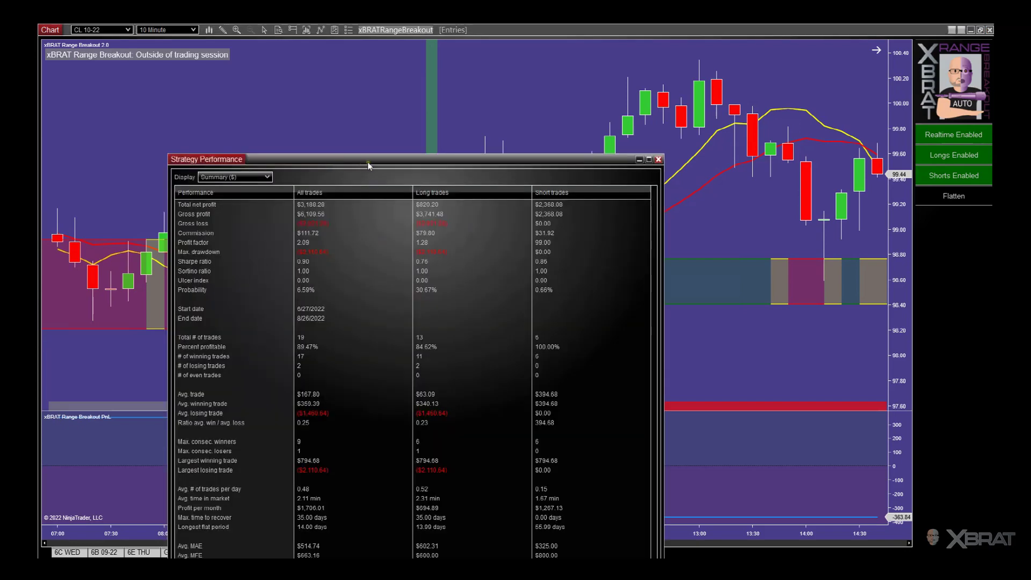
left_click_drag(370, 162, 253, 79)
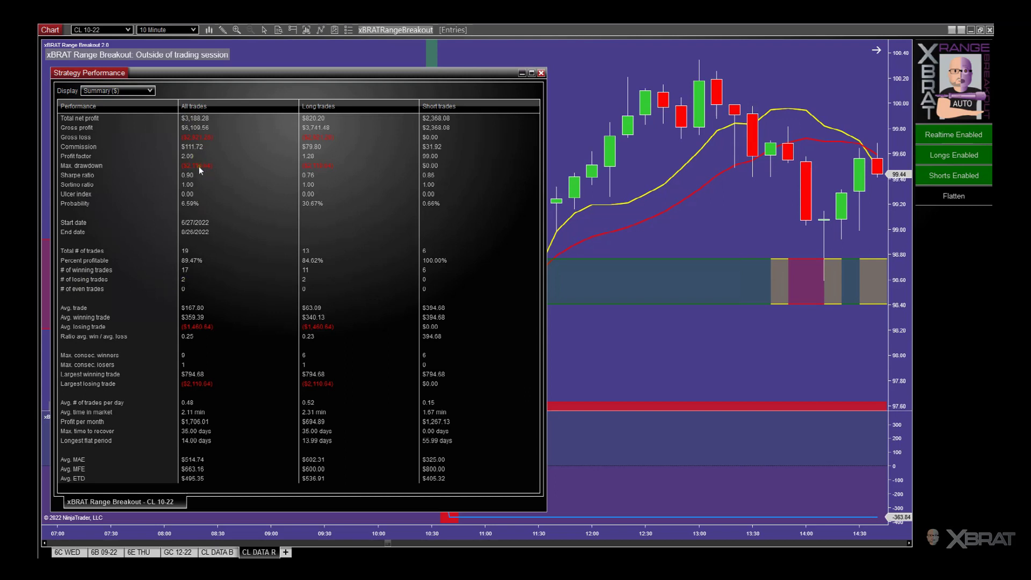
- List the individual trades in the CL DATA R report, widen the Profit column to read the values, and minimize the report
left_click(151, 91)
left_click(106, 133)
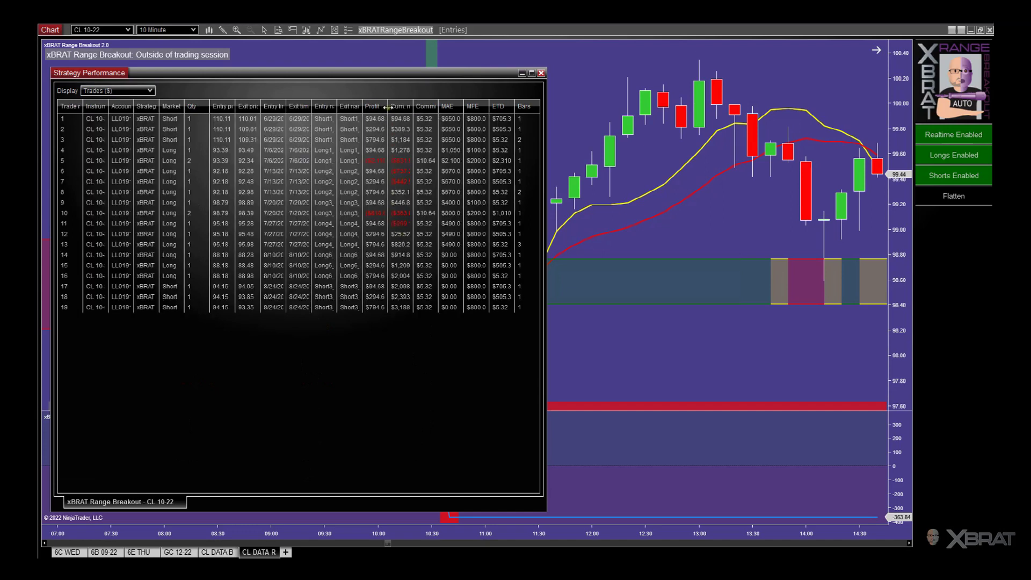
left_click_drag(385, 108, 436, 110)
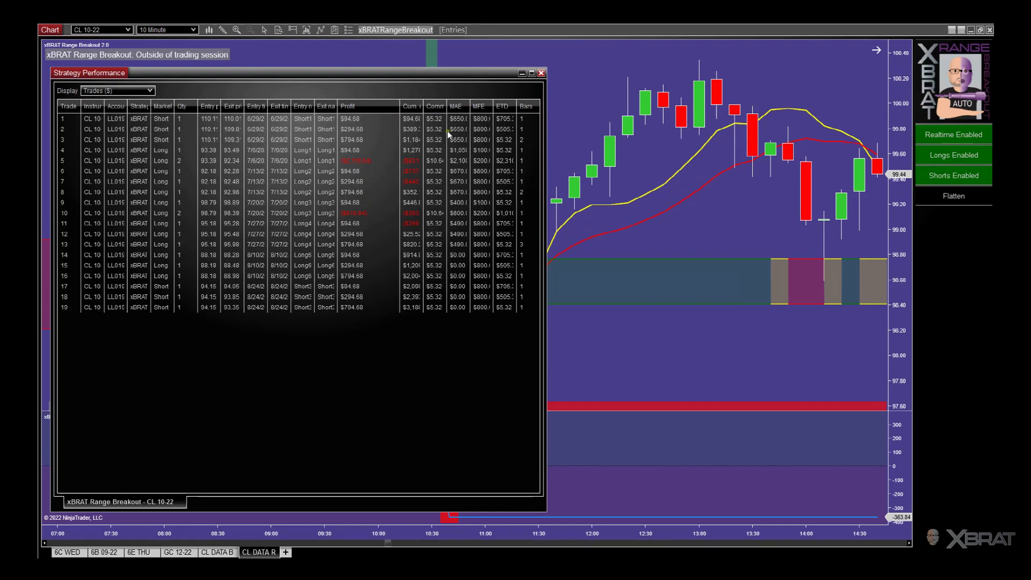
left_click(521, 73)
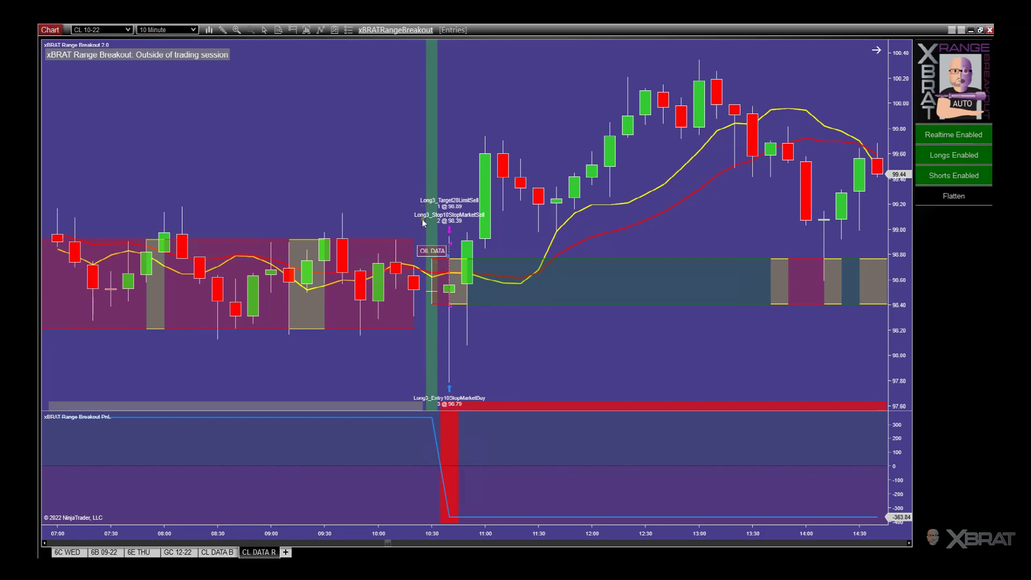
- Review the Opening Trade and Reversal Trade settings of xBRAT Range Breakout 2.0 on the CL DATA R chart, then close them unchanged
scroll(579, 374, "up", 3)
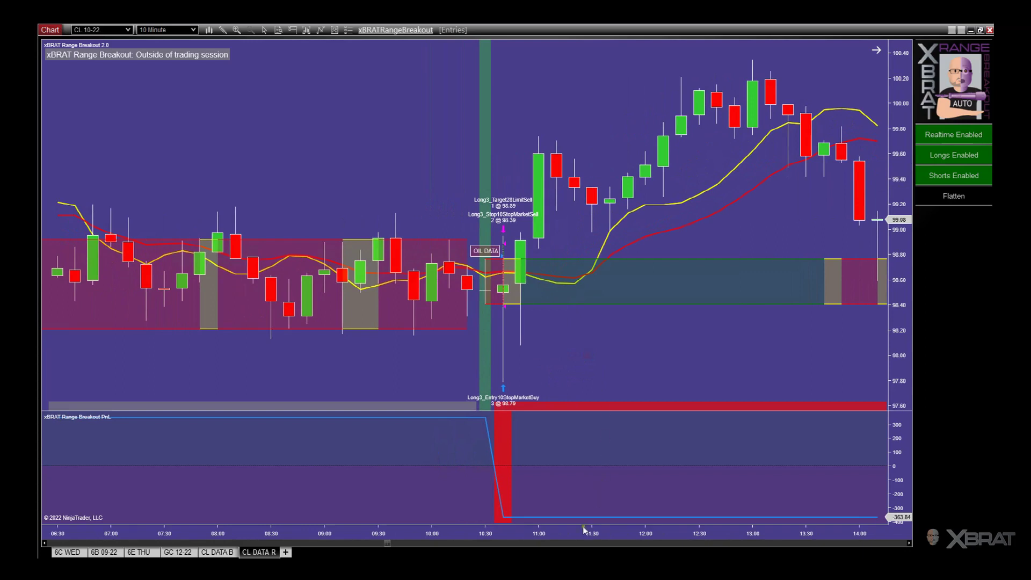
scroll(562, 534, "up", 3)
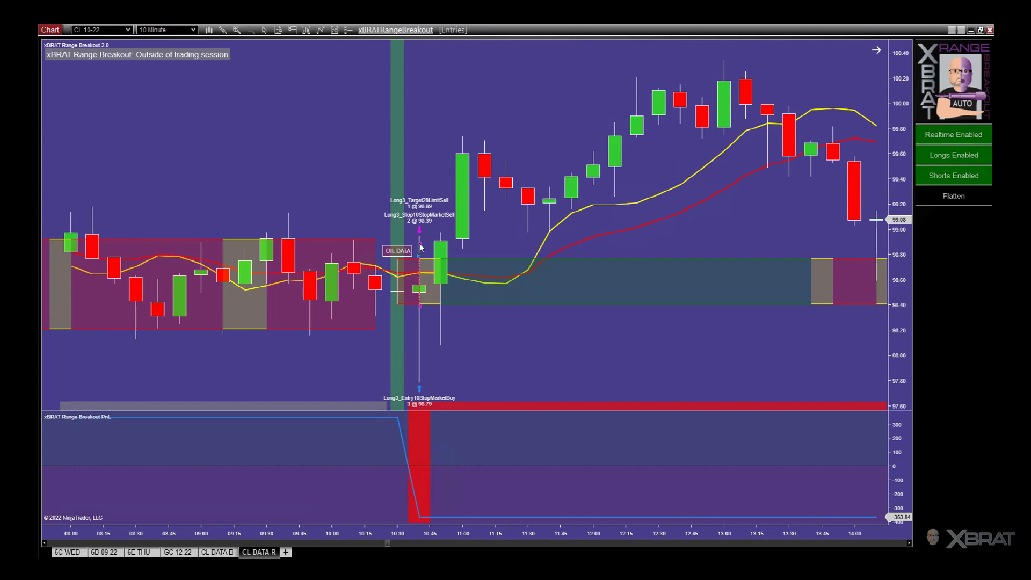
right_click(498, 111)
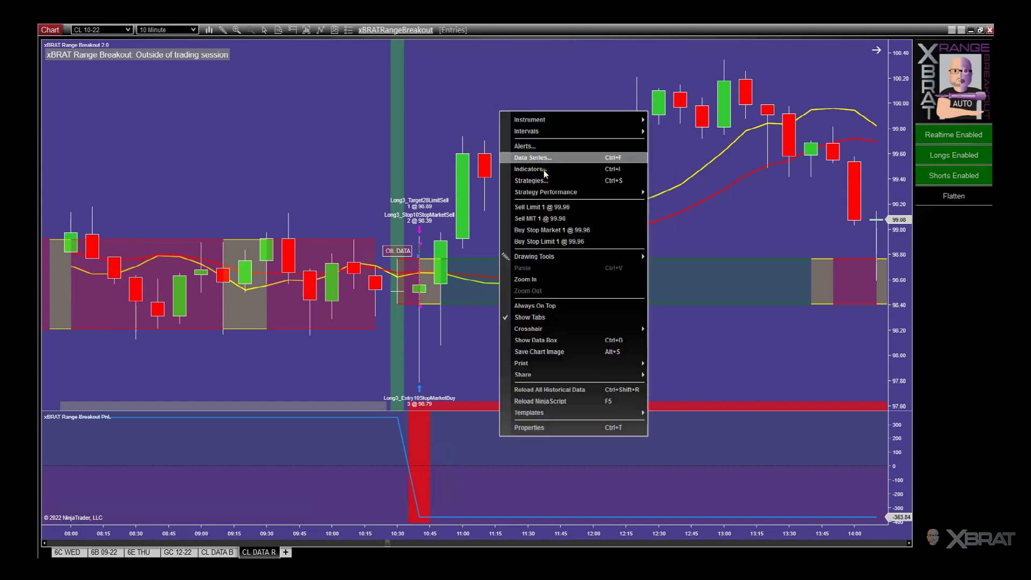
left_click(530, 181)
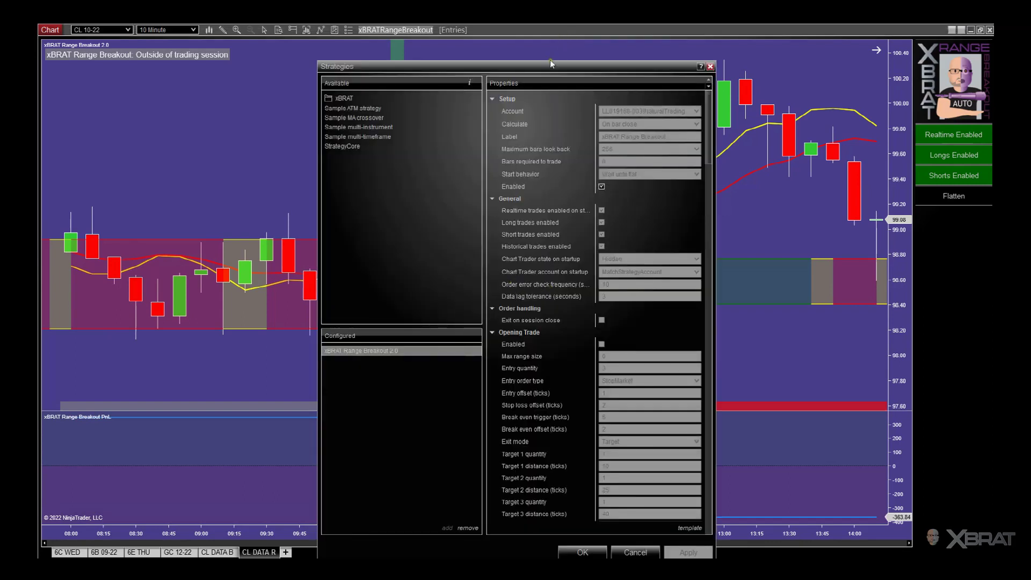
mouse_move(551, 64)
left_mouse_down()
mouse_move(565, 76)
mouse_move(554, 67)
left_mouse_up()
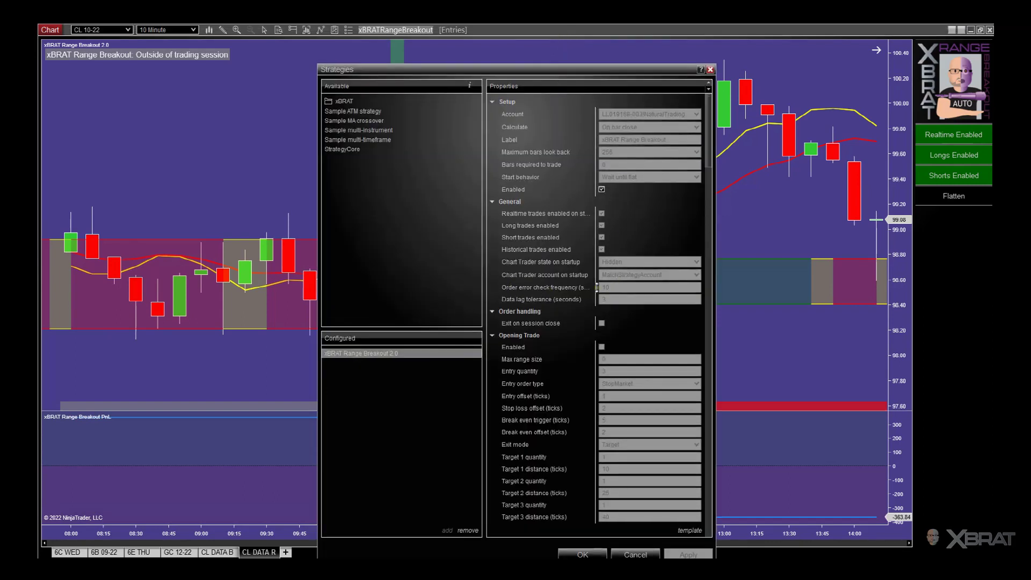
scroll(585, 285, "down", 2)
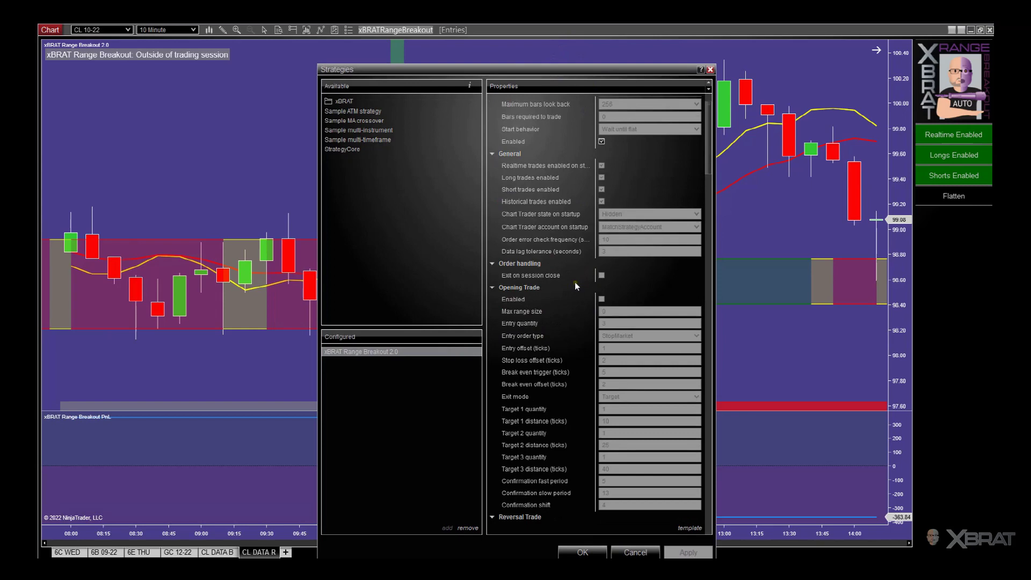
scroll(586, 269, "down", 5)
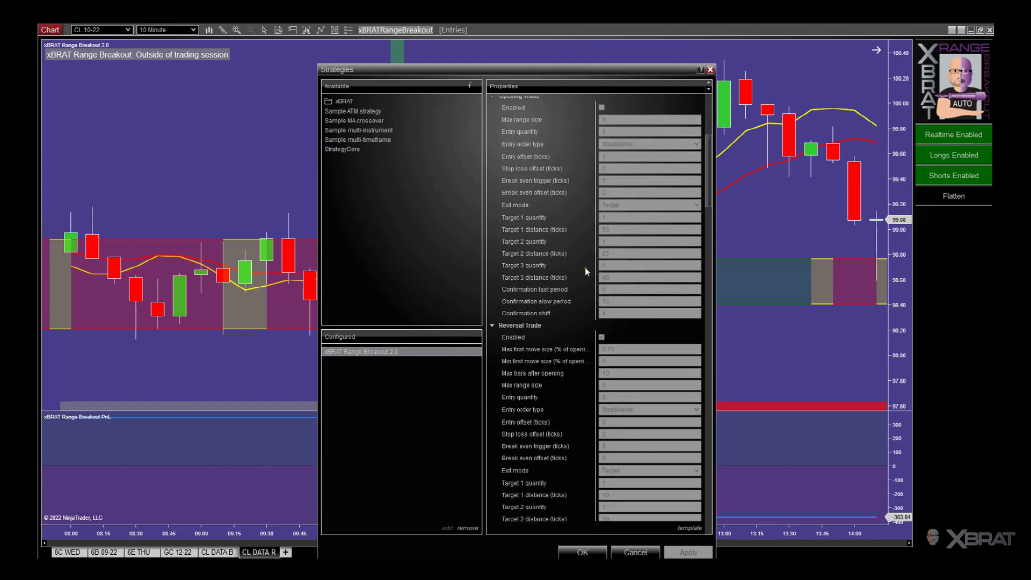
scroll(585, 267, "down", 2)
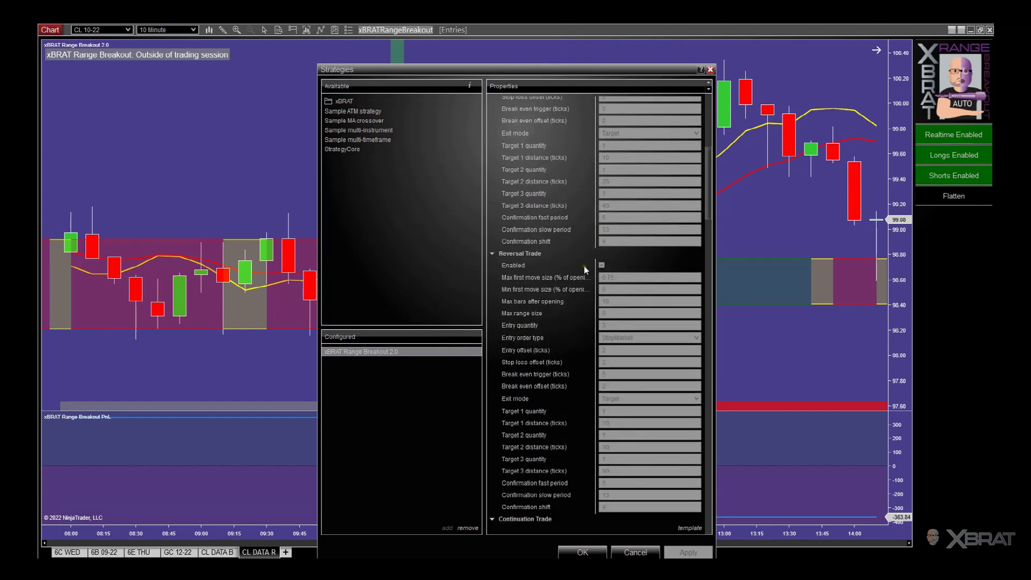
scroll(584, 266, "down", 2)
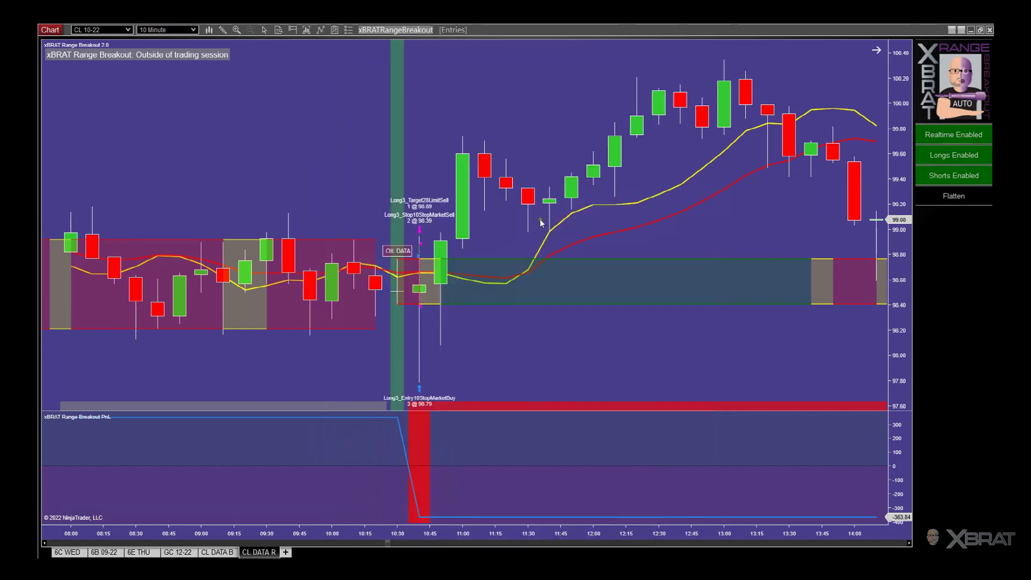
left_click(711, 70)
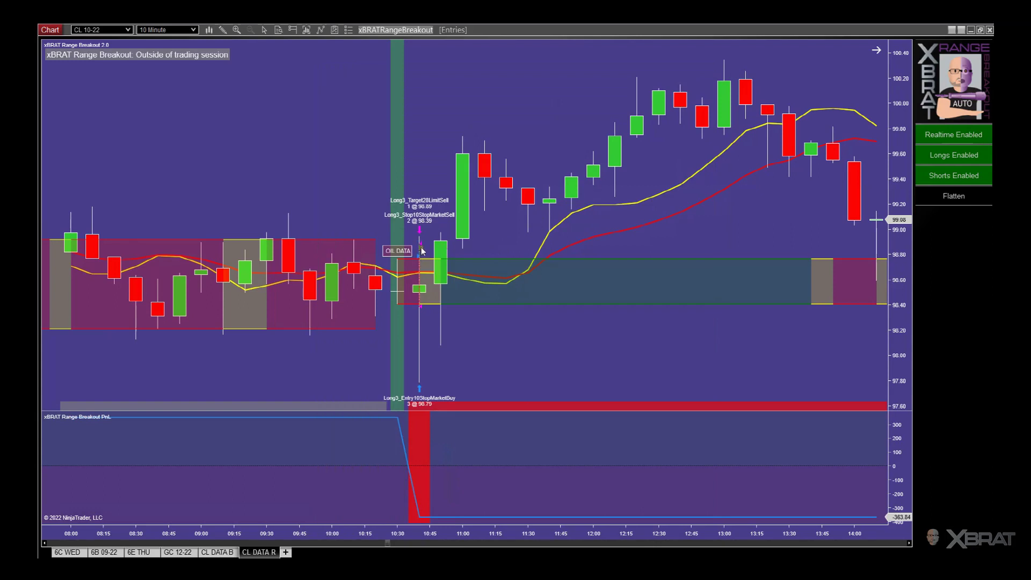
- Compress the chart's time scale to show several weeks and go back through the trade history to late June
left_click(425, 312)
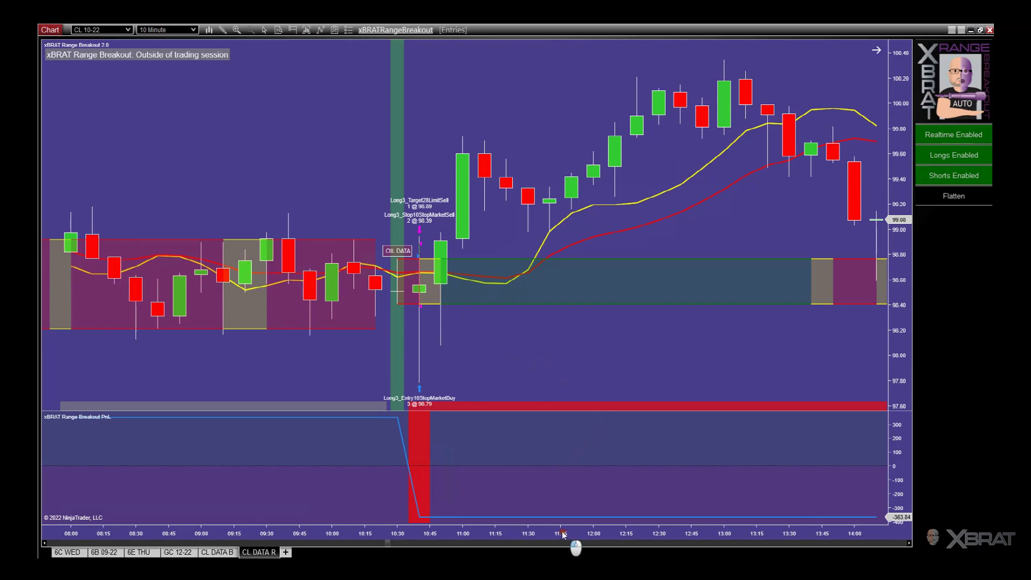
left_click_drag(562, 533, 805, 521)
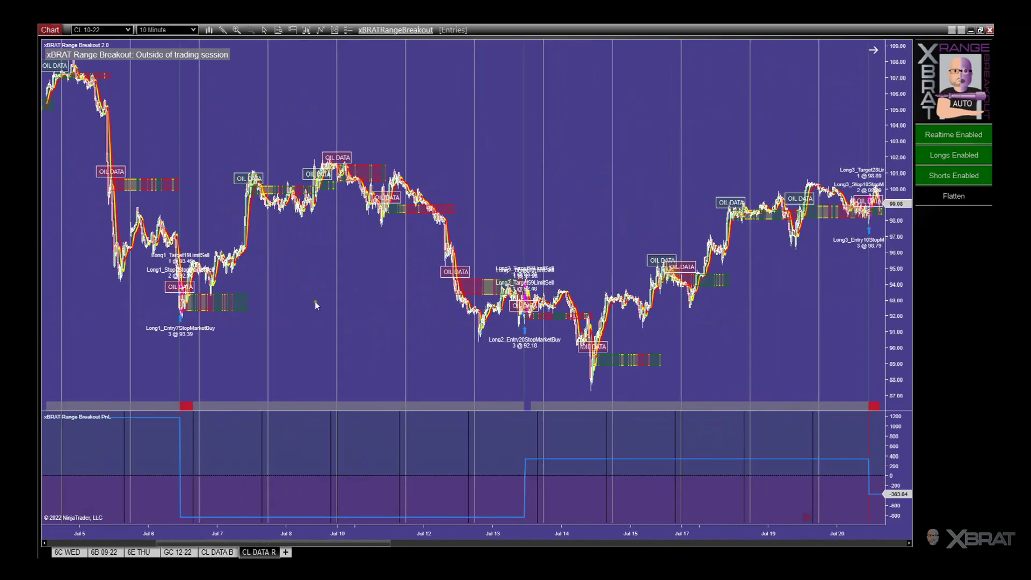
left_click_drag(311, 305, 681, 296)
scroll(591, 365, "up", 3)
scroll(558, 387, "up", 3)
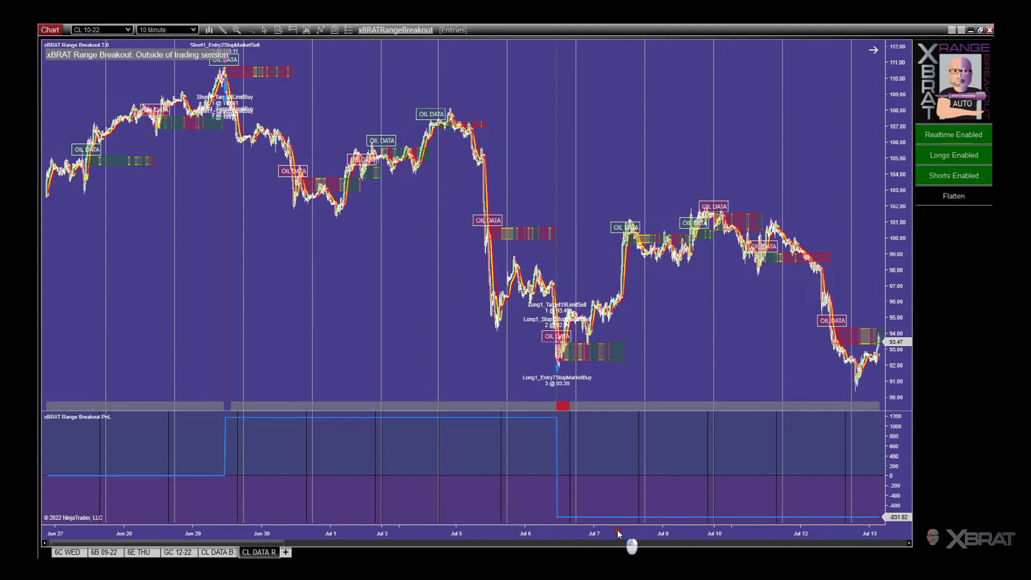
- Enlarge the chart around the July 6 Long1 trade to examine its entry, target and stop at the 10:30 oil data release
left_click_drag(617, 530, 233, 501)
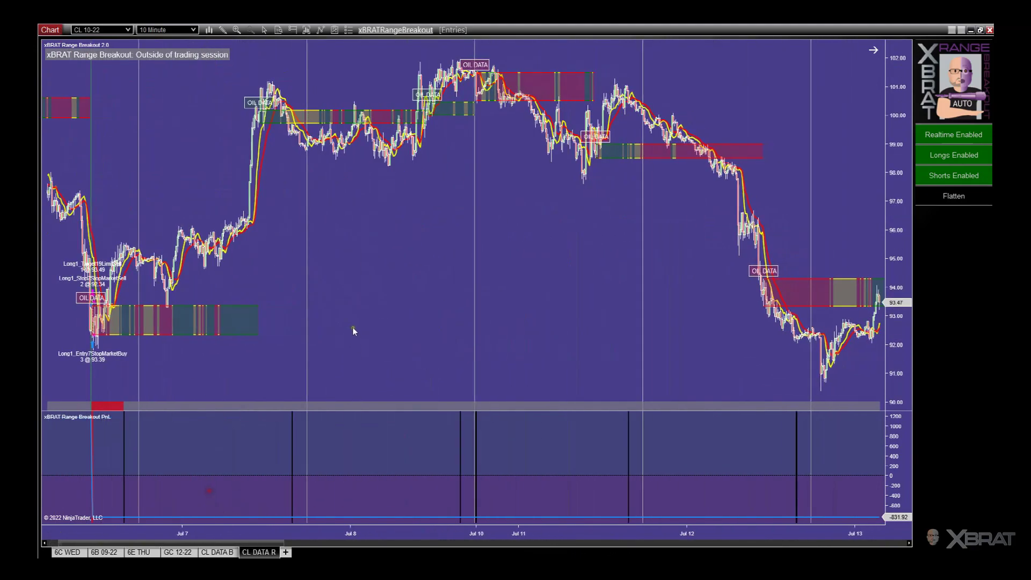
left_click_drag(366, 310, 786, 354)
left_click_drag(620, 533, 253, 468)
left_click_drag(586, 269, 993, 271)
left_click_drag(563, 532, 426, 336)
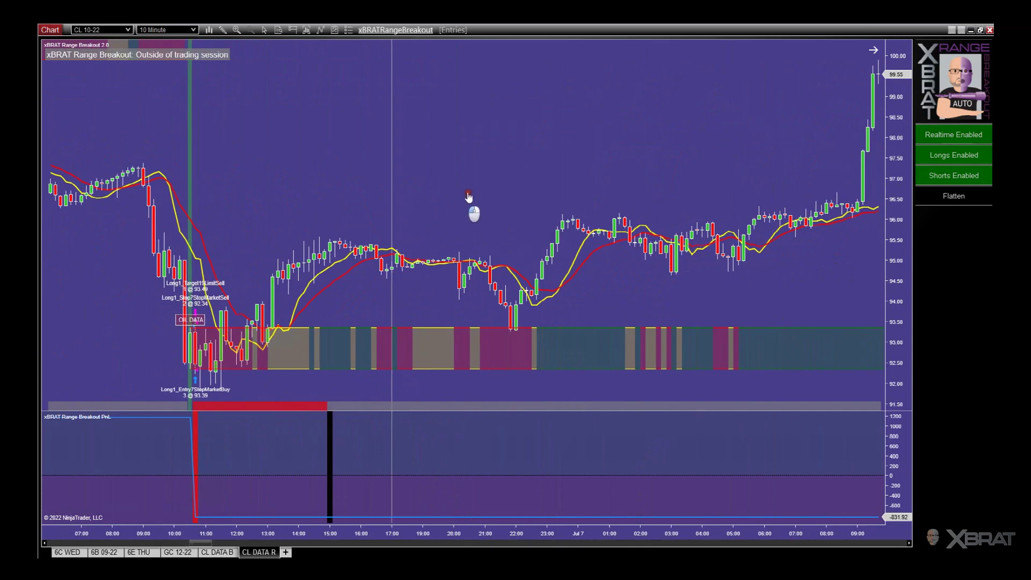
left_click_drag(472, 208, 794, 141)
left_click_drag(648, 532, 298, 444)
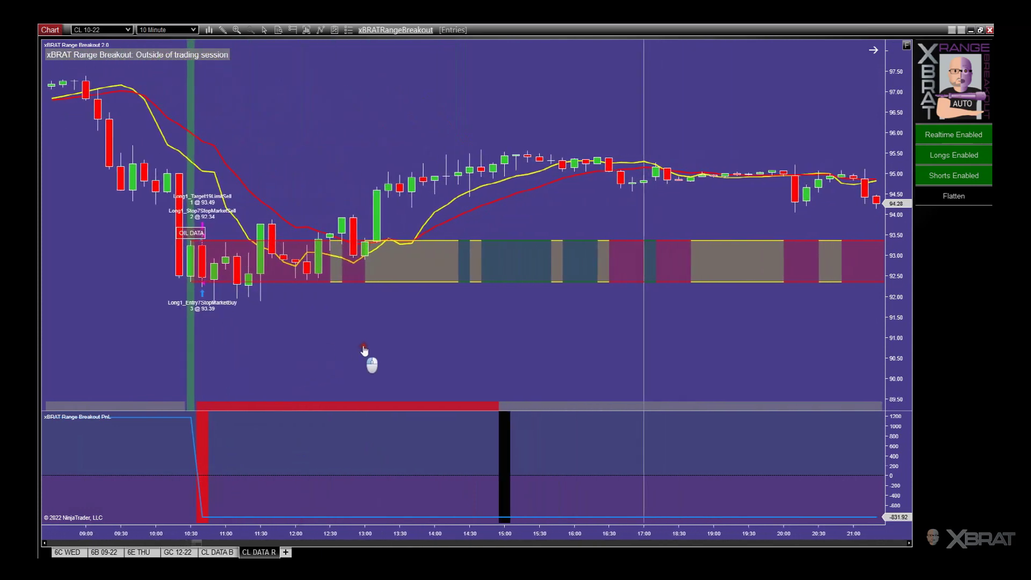
left_click_drag(368, 362, 455, 336)
scroll(547, 357, "up", 8)
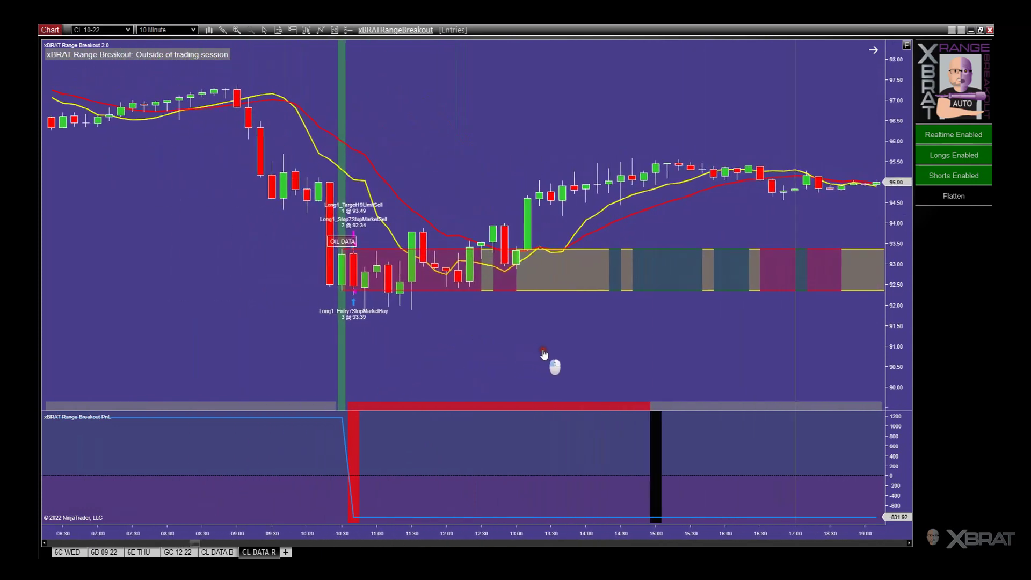
left_click_drag(552, 546, 390, 400)
scroll(461, 362, "up", 5)
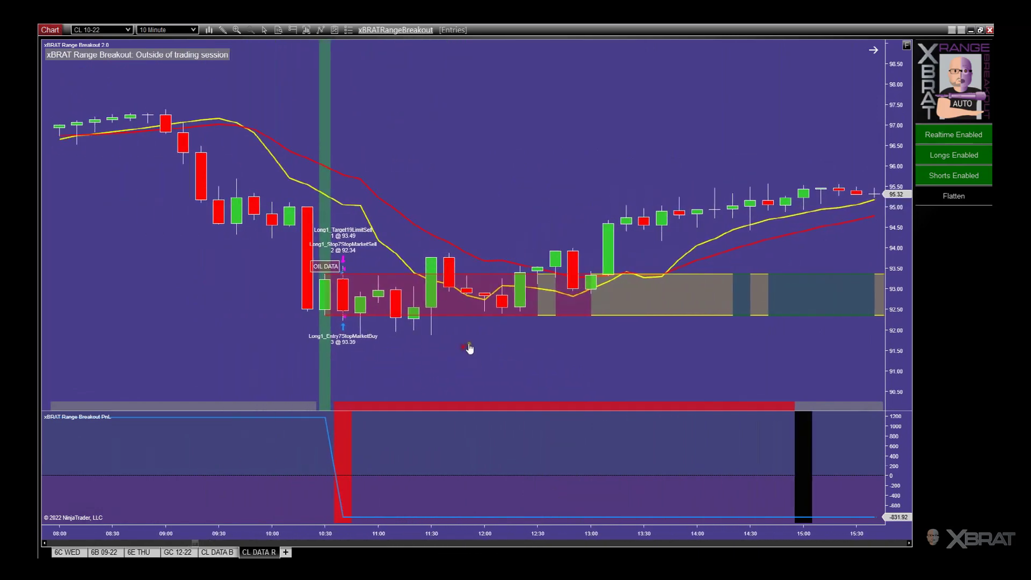
- Compress the chart's time scale to show the sessions from June 28 to July 6 with their oil data markers
left_click_drag(910, 341, 913, 307)
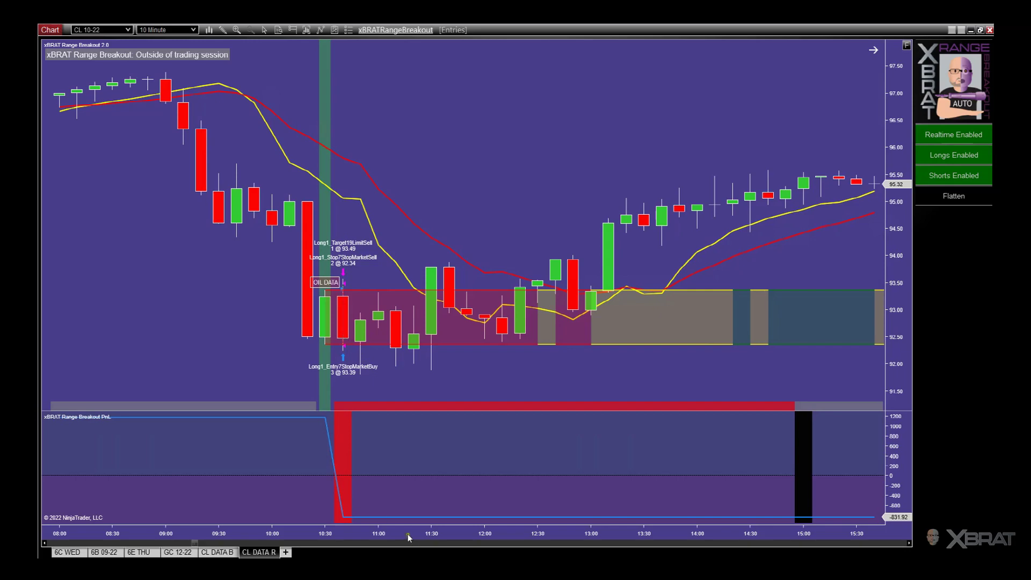
left_click_drag(416, 538, 629, 532)
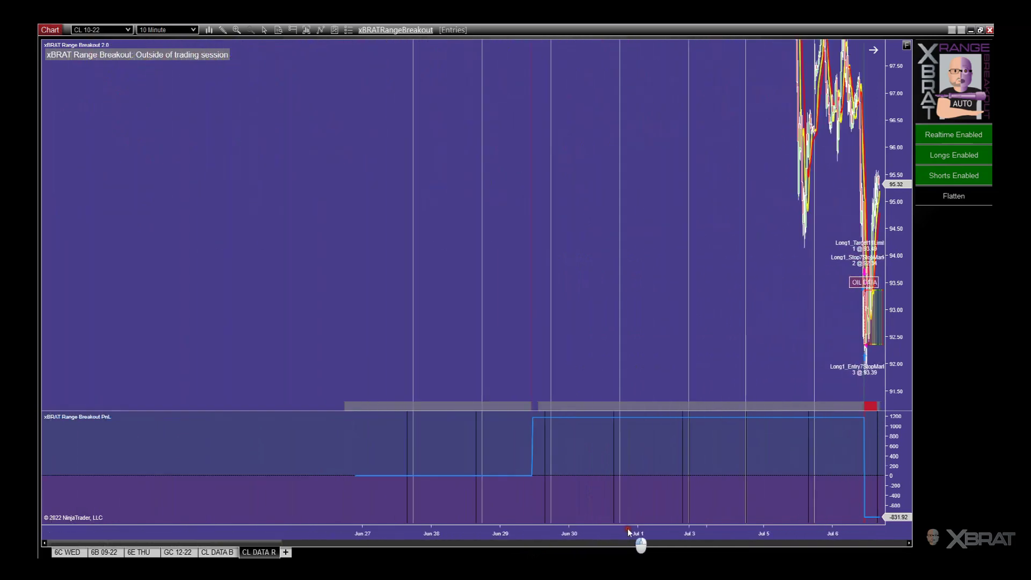
scroll(653, 487, "up", 2)
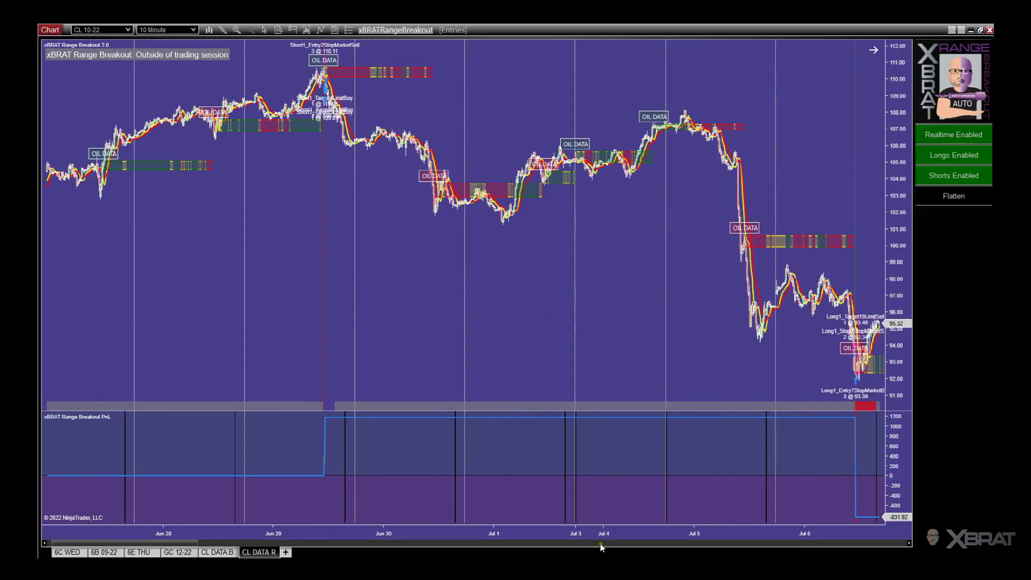
- Go back through the chart history from July 6 to the Short1 trade on June 29
left_click_drag(599, 538, 379, 468)
scroll(346, 326, "up", 3)
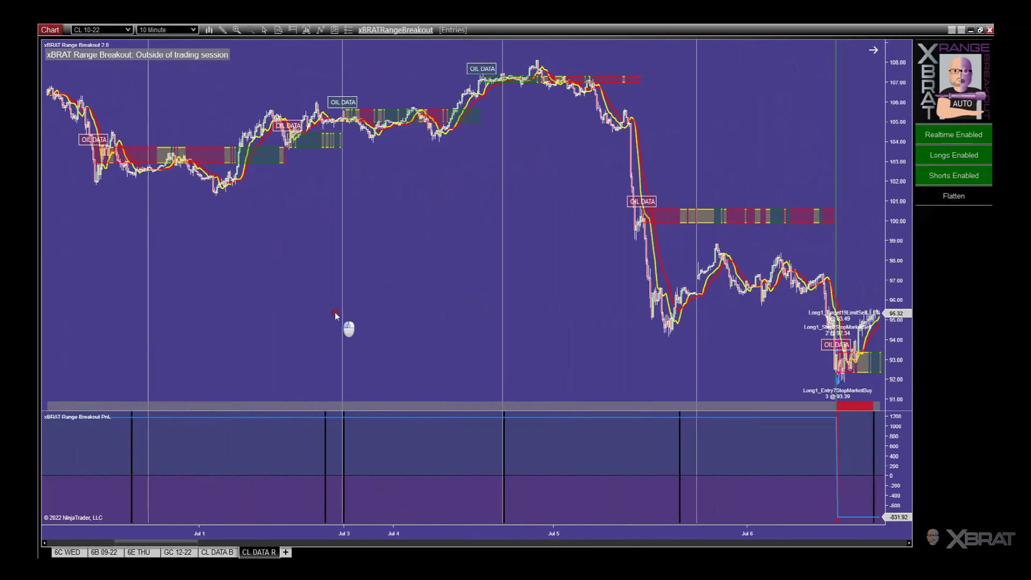
left_click_drag(454, 315, 583, 313)
scroll(583, 313, "up", 5)
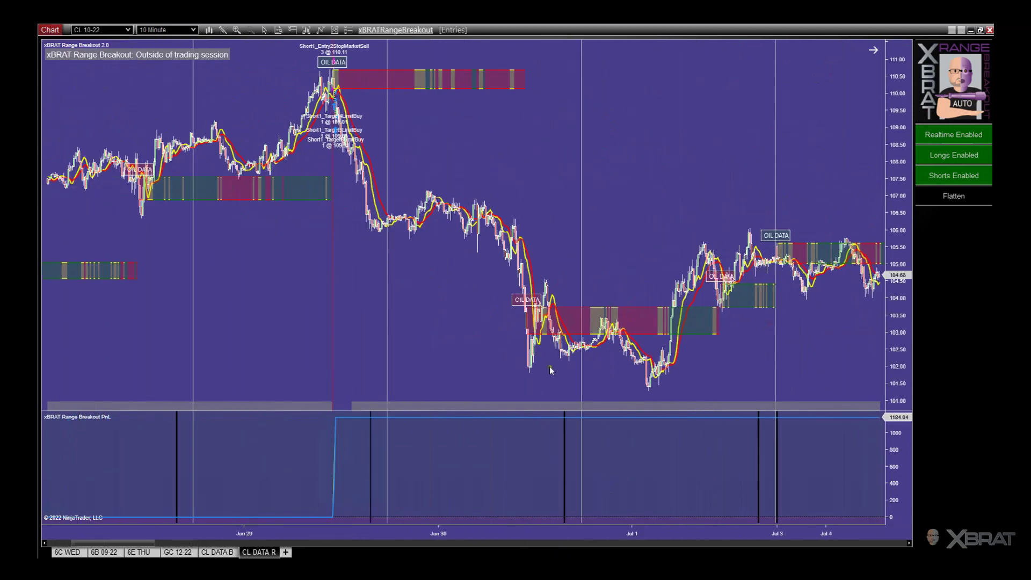
left_click_drag(501, 527, 295, 147)
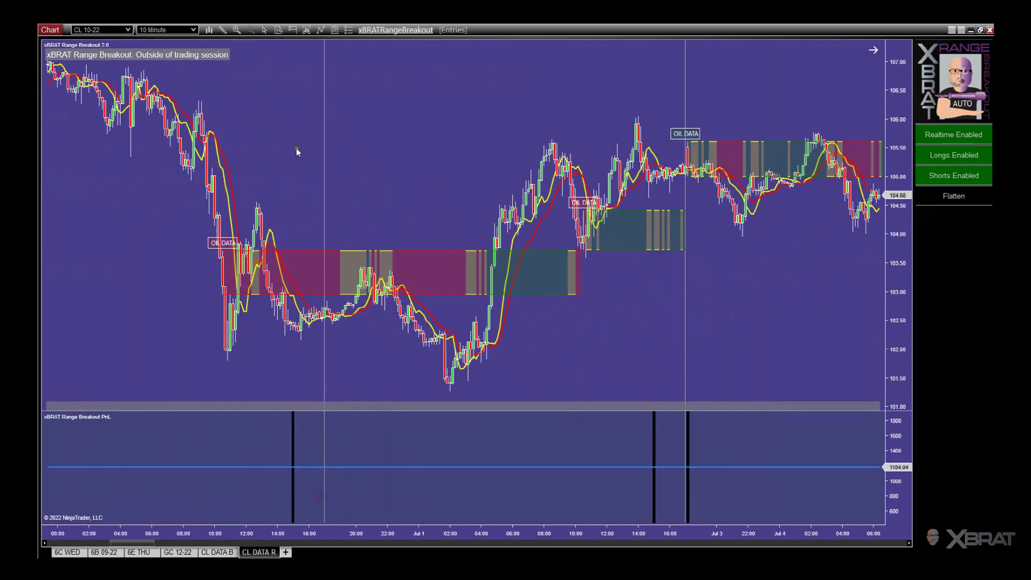
scroll(393, 148, "up", 15)
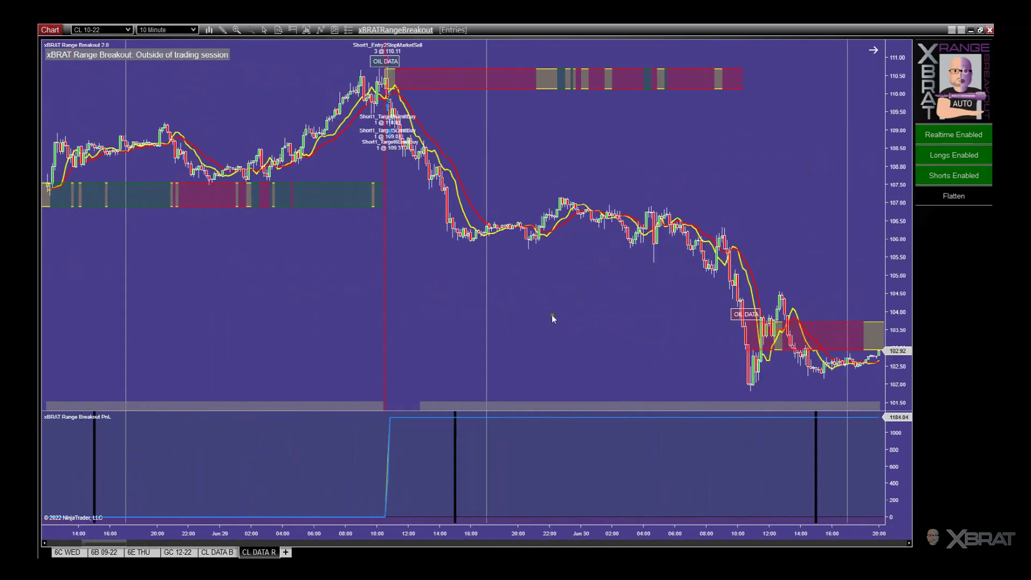
scroll(701, 319, "up", 5)
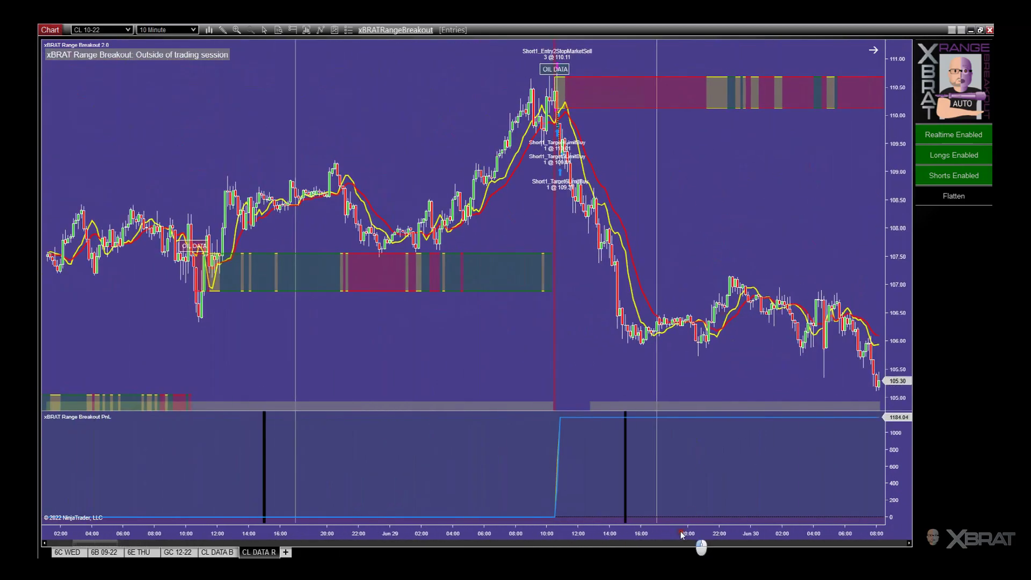
- Enlarge the chart around the June 29 Short1 trade to examine its entry and targets at the 10:30 oil data release
left_click_drag(681, 531, 738, 447)
left_click_drag(654, 529, 507, 191)
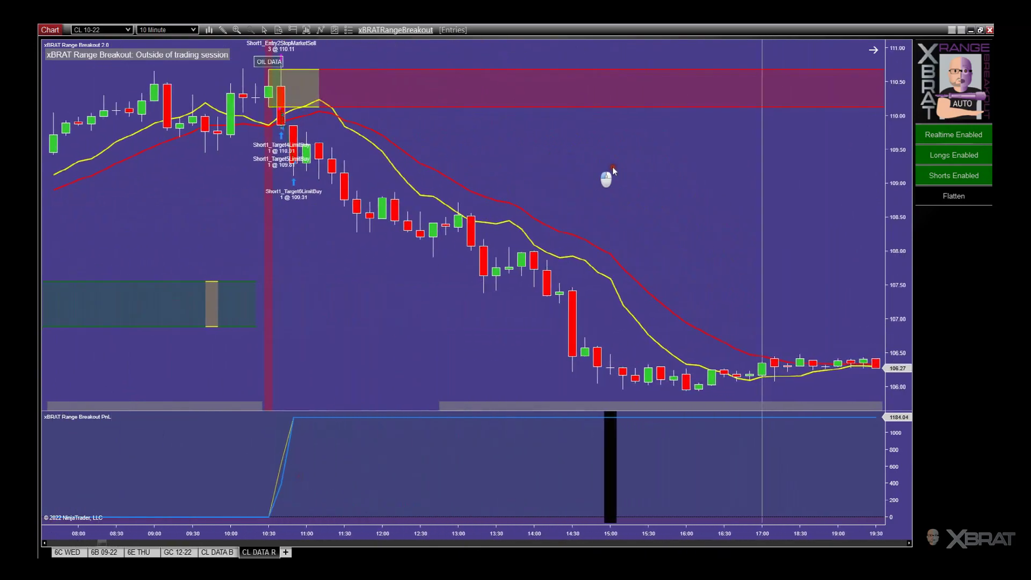
left_click_drag(613, 171, 735, 294)
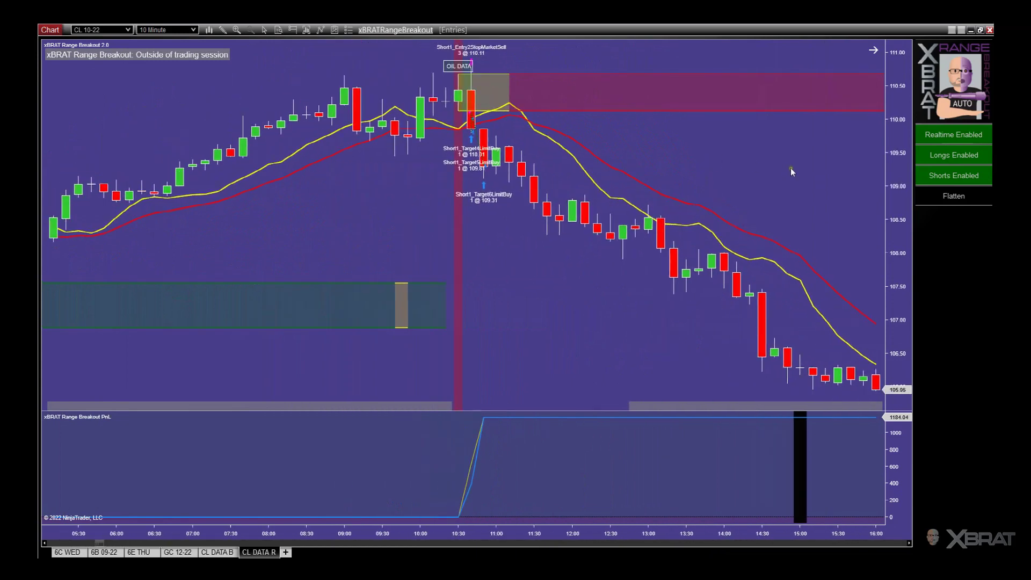
left_click_drag(913, 230, 748, 242)
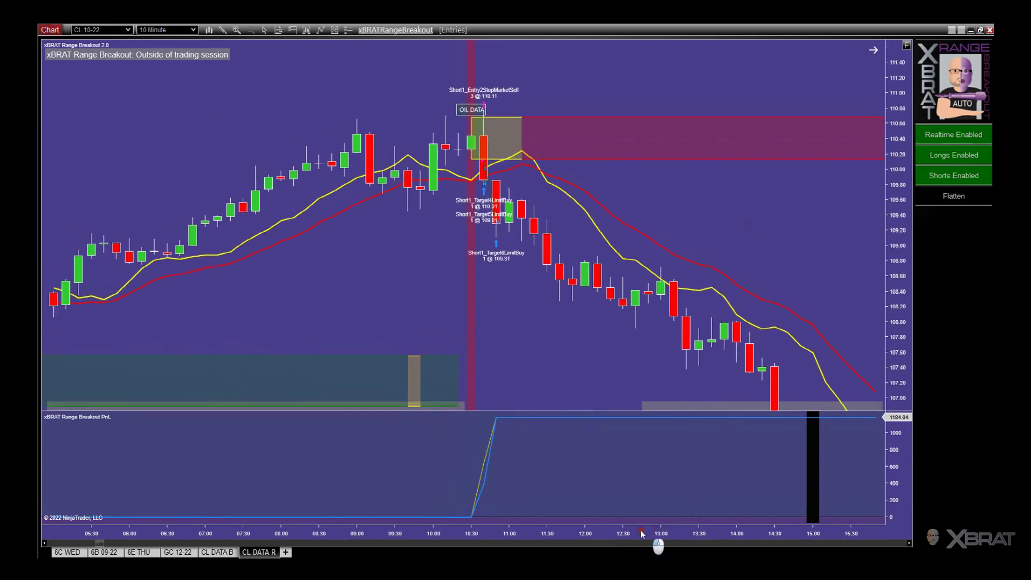
left_click_drag(643, 534, 543, 526)
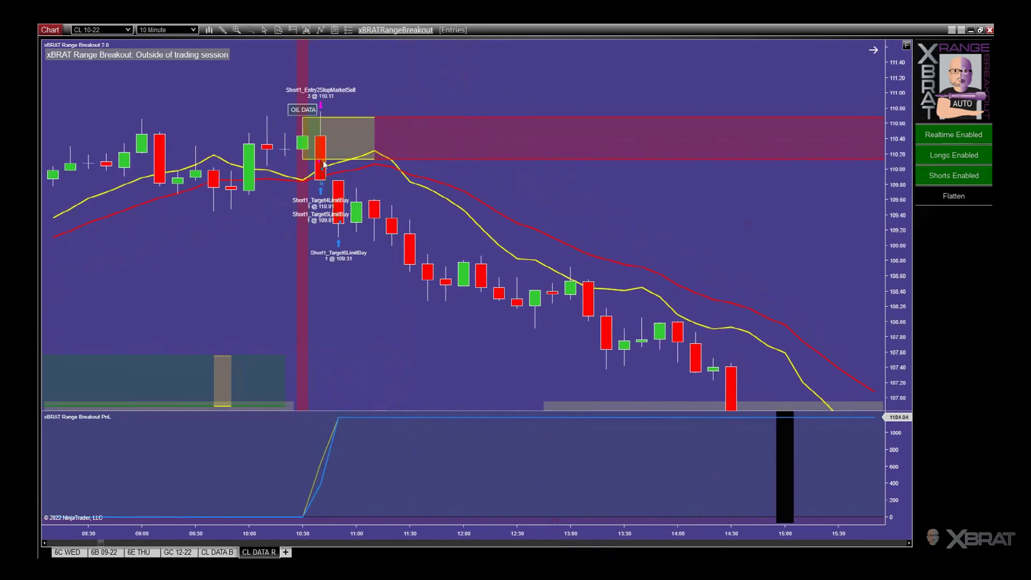